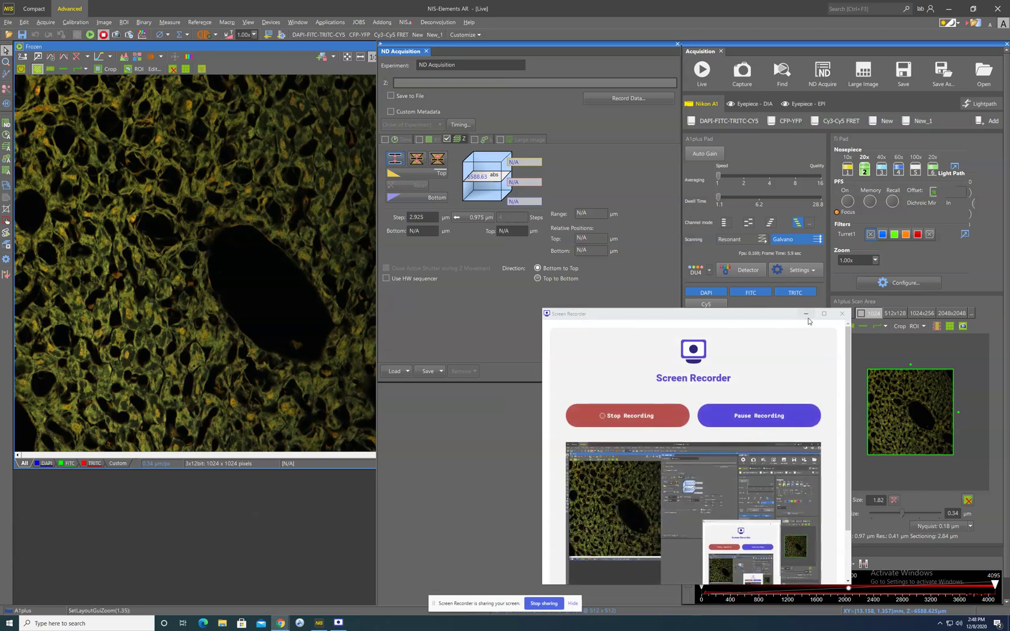
Step: Minimize the Screen Recorder window to uncover the ND Acquisition and channel panels
left_click(806, 314)
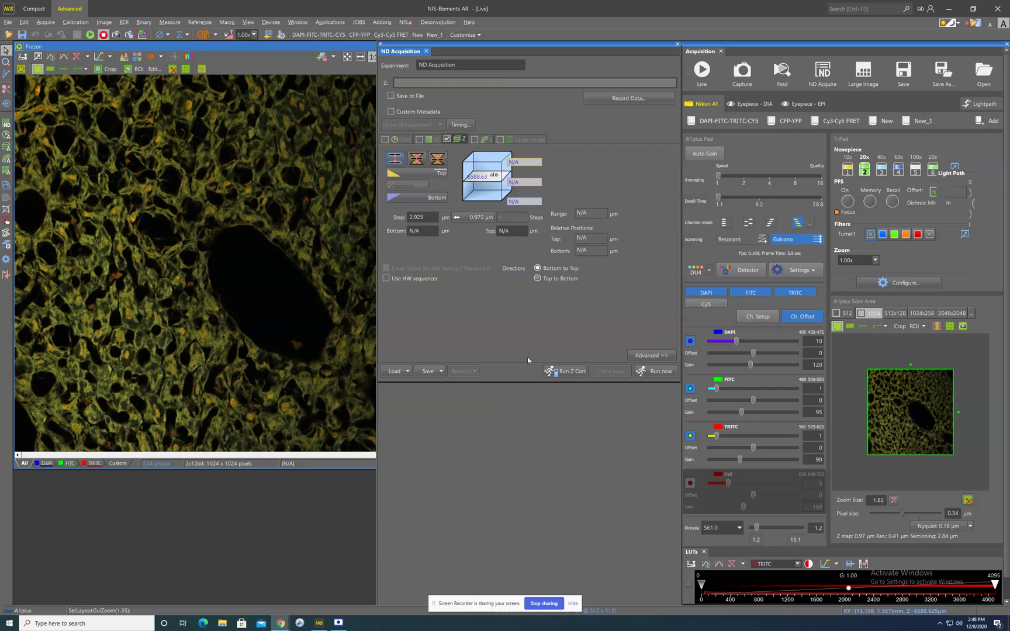
Step: Bring NIS-Elements forward, check the XY page, and return to Z with the Z-series unchecked
left_click(444, 104)
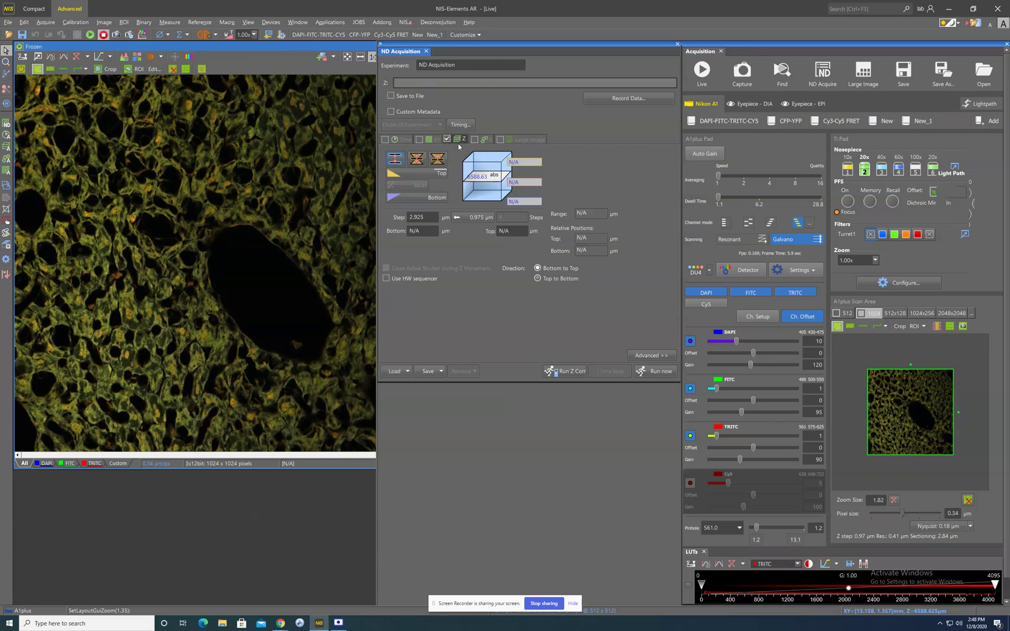
left_click(432, 140)
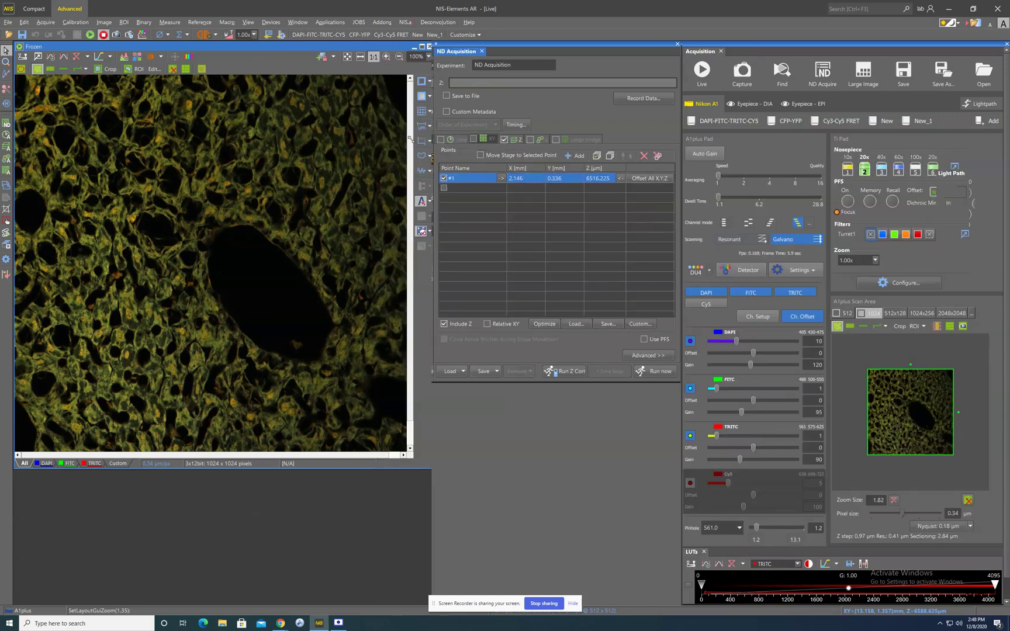
left_click(509, 140)
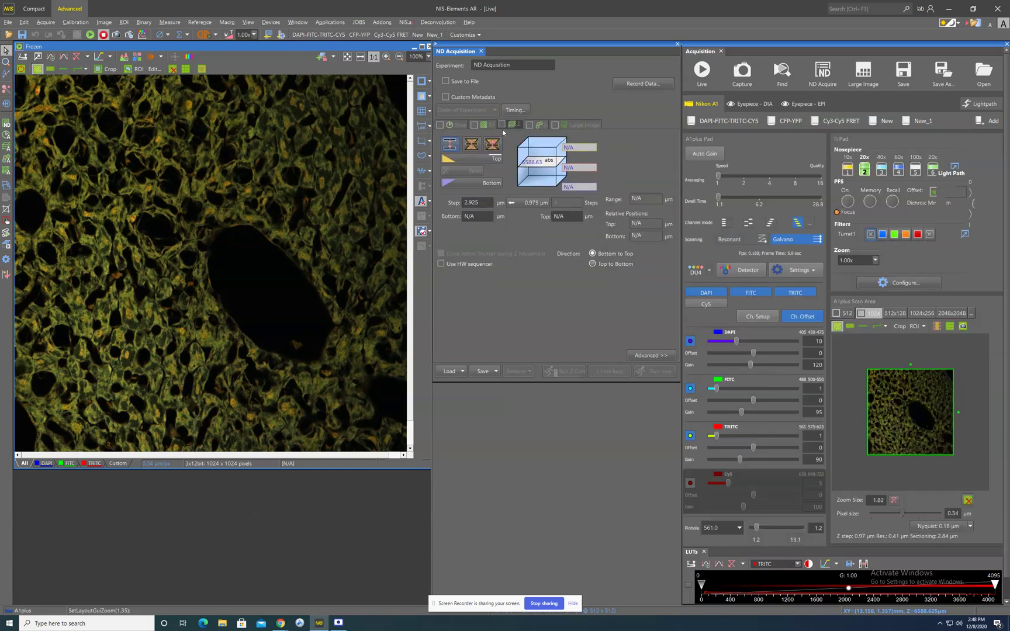
left_click(501, 124)
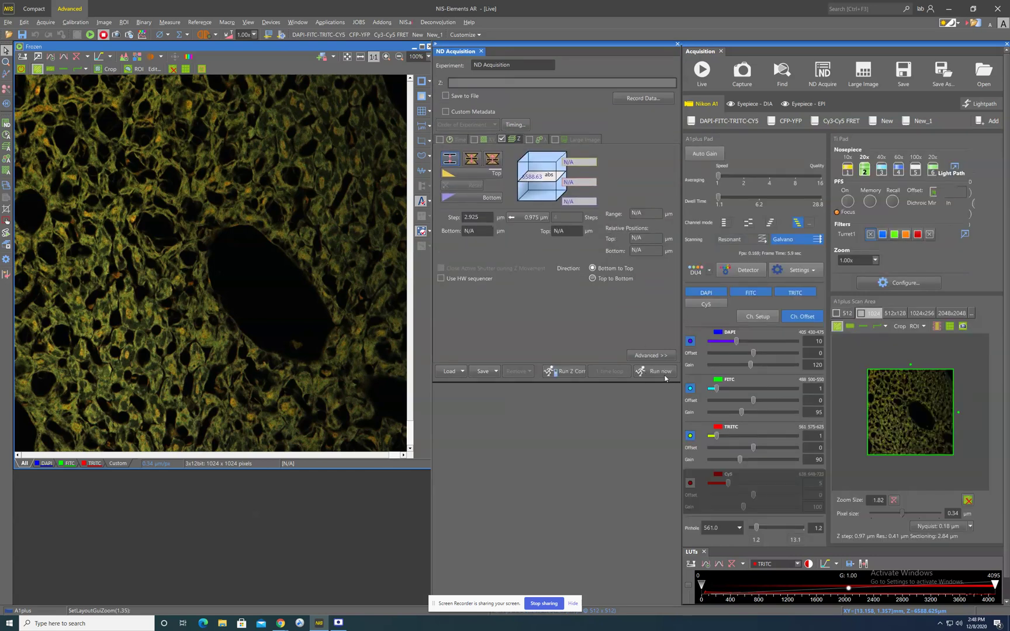
left_click(504, 139)
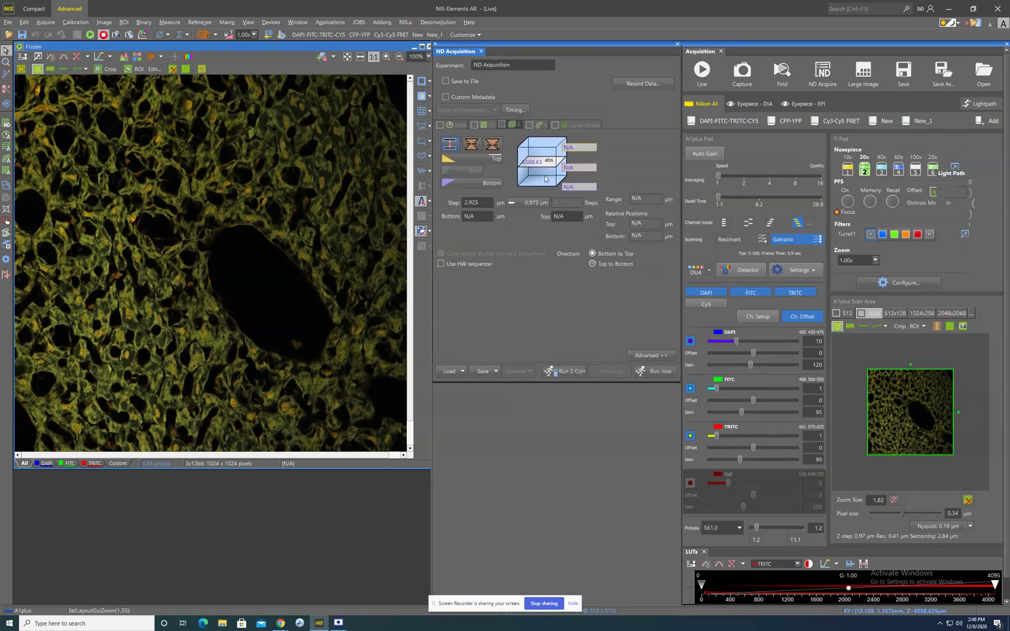
Step: Re-enable the Z-series and switch it to the symmetric range-around-home mode
left_click(501, 125)
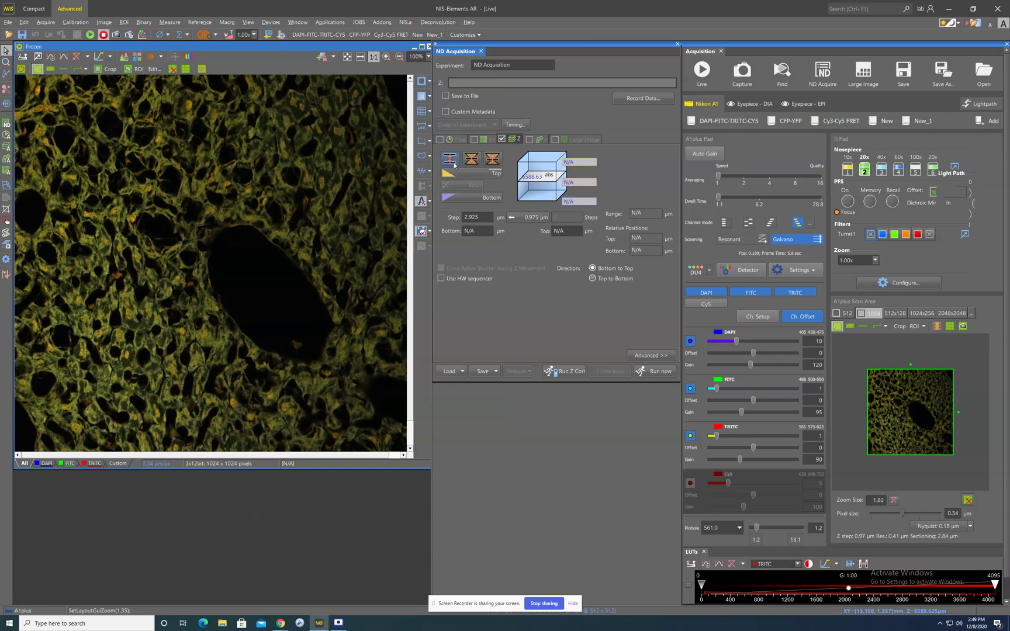
left_click(471, 159)
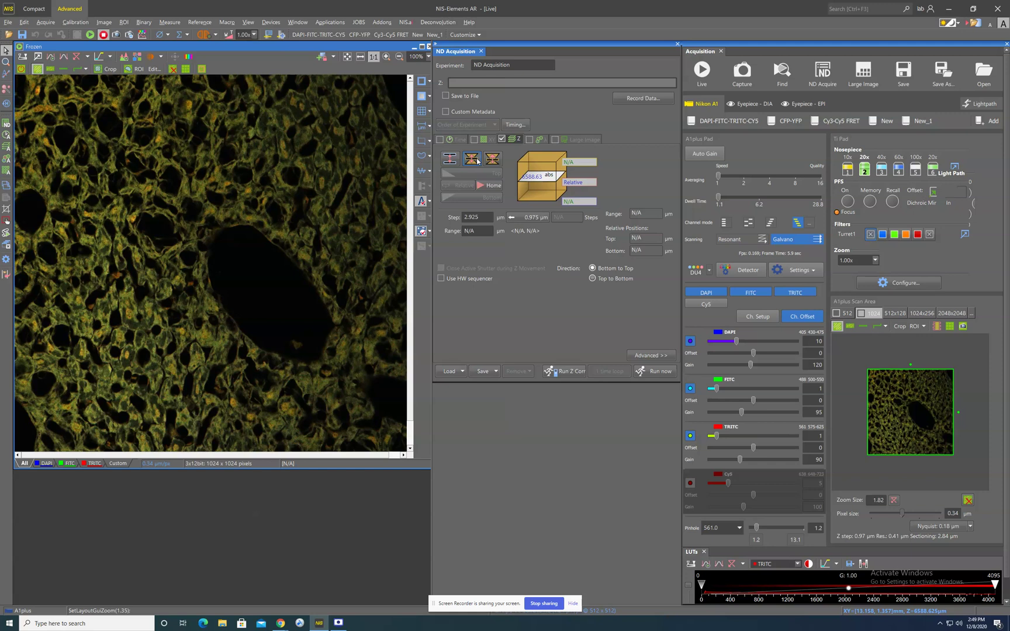
Step: Switch the Z-series definition to the Top/Bottom positions mode after trying the symmetric modes
left_click(495, 163)
left_click(472, 163)
left_click(492, 160)
left_click(486, 140)
left_click(515, 141)
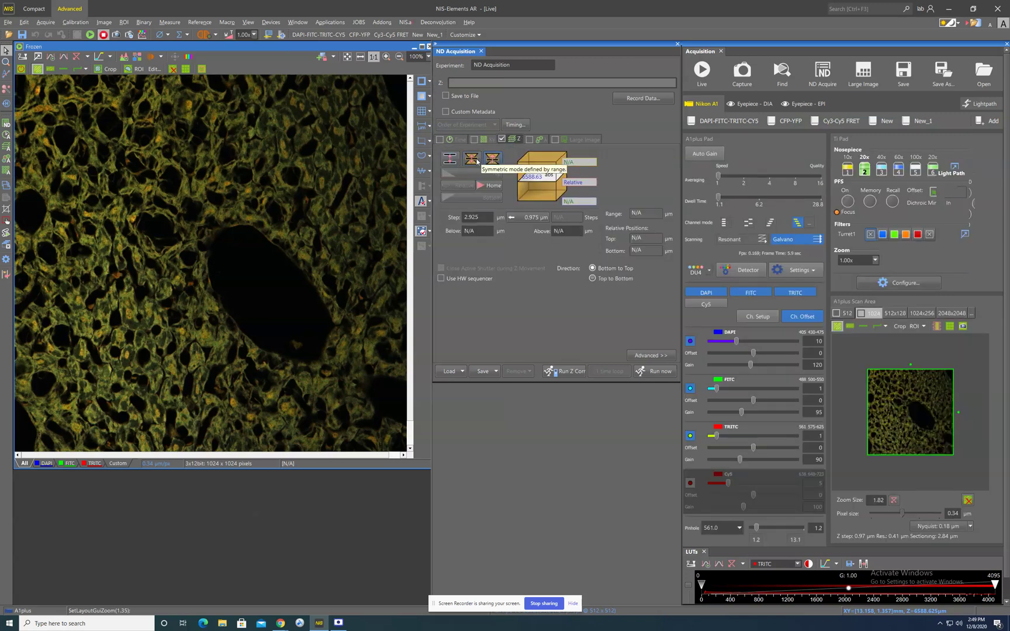
left_click(449, 161)
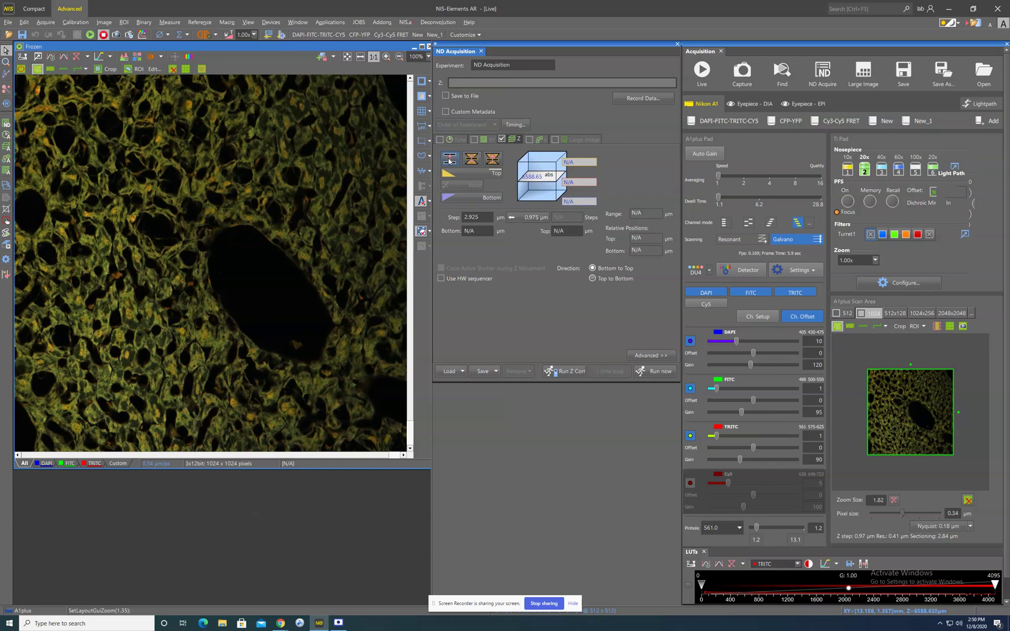
Step: Start Live scanning and mark the current focus, 6586.18 µm, as the stack top
left_click(701, 74)
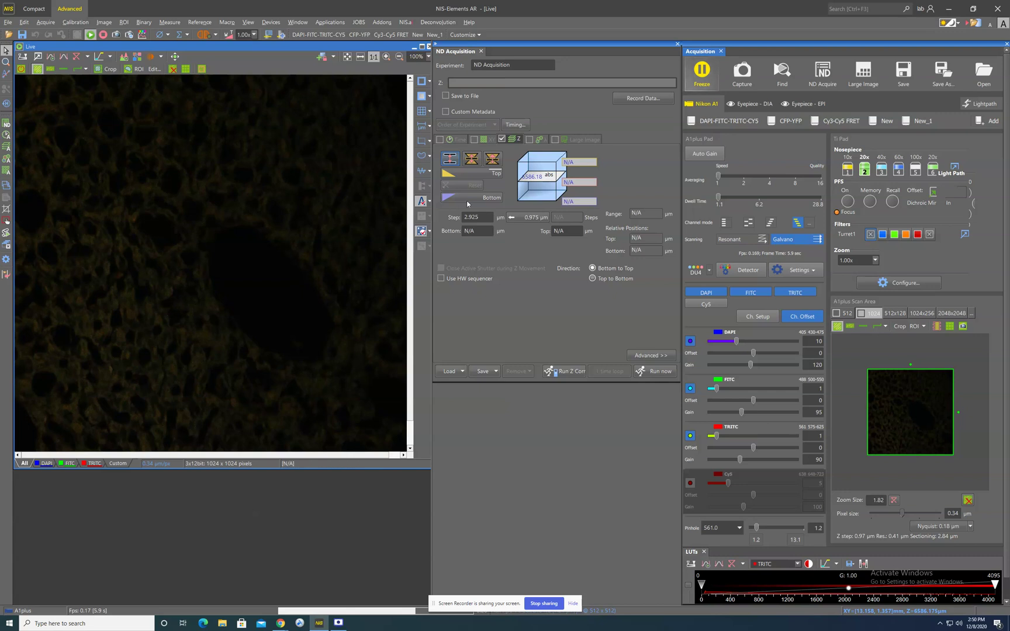
left_click(479, 174)
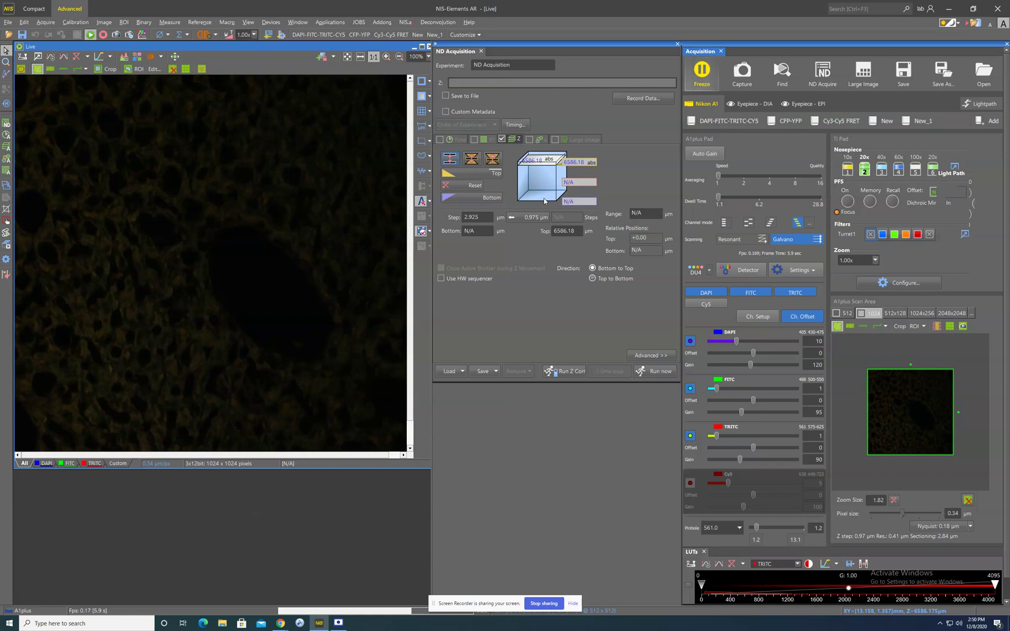
Step: Refocus to Z 6595.63 µm, 9.45 µm from the stack top
scroll(544, 201, "down", 5)
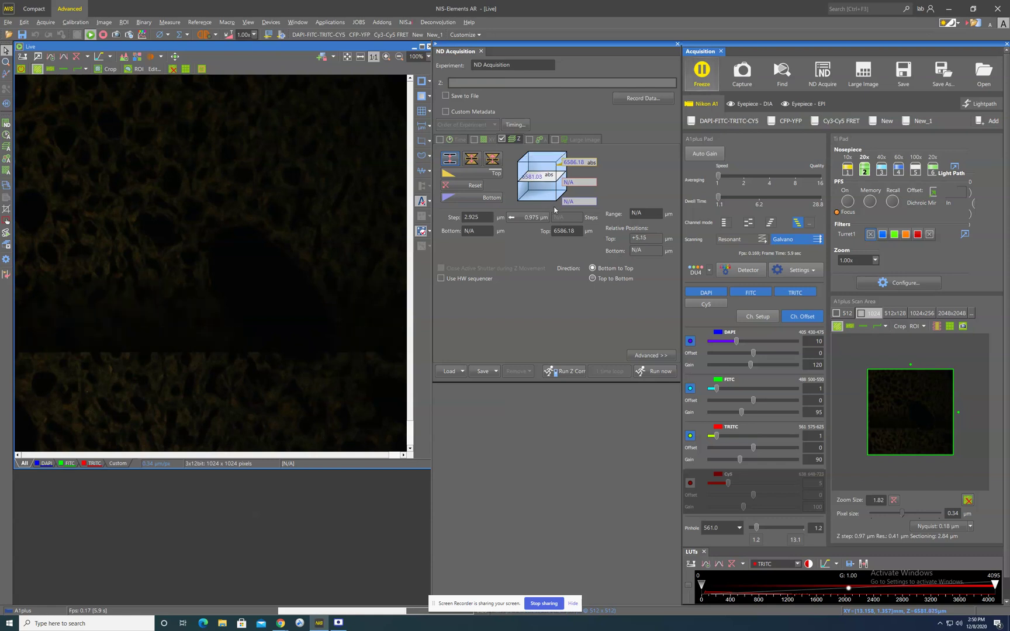
scroll(555, 210, "up", 5)
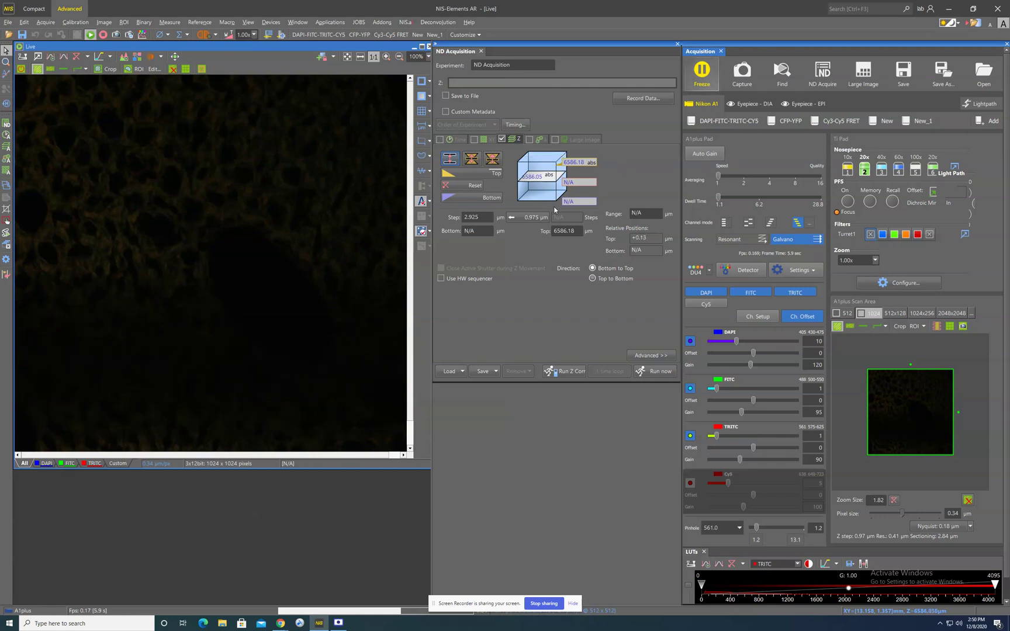
scroll(555, 210, "up", 6)
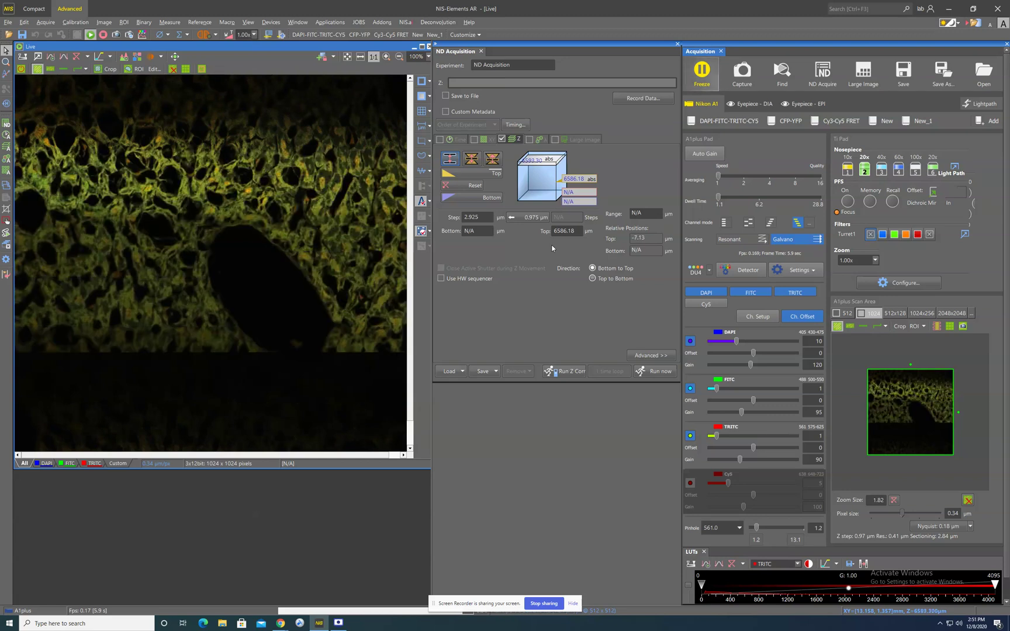
scroll(551, 248, "up", 2)
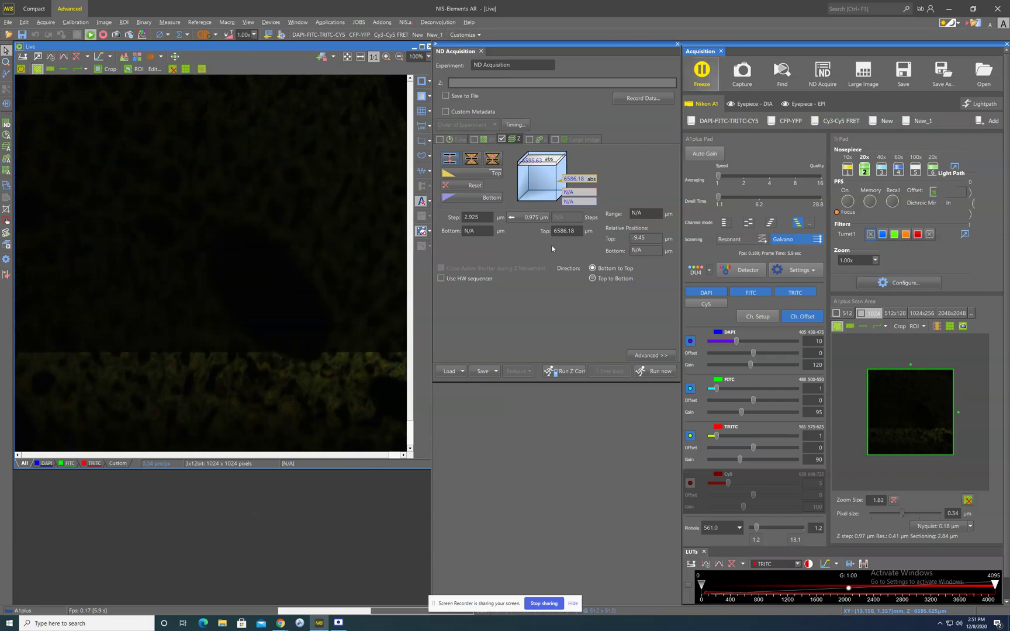
Step: Set the bottom limit for a 9.45 µm range in 5 steps, then freeze Live
left_click(492, 197)
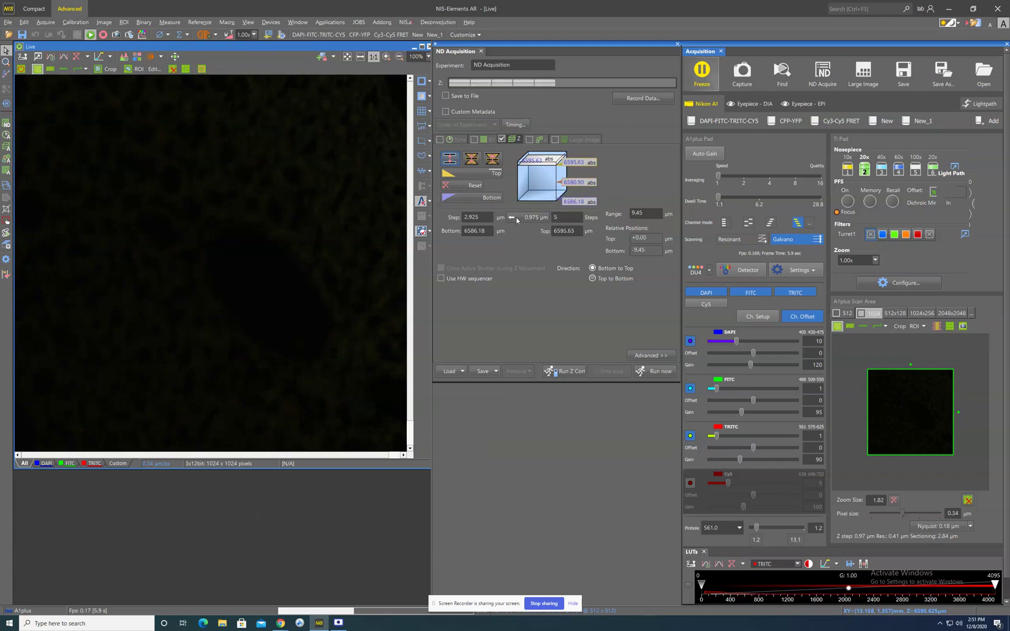
left_click_drag(647, 214, 620, 214)
left_click(634, 213)
left_click(701, 84)
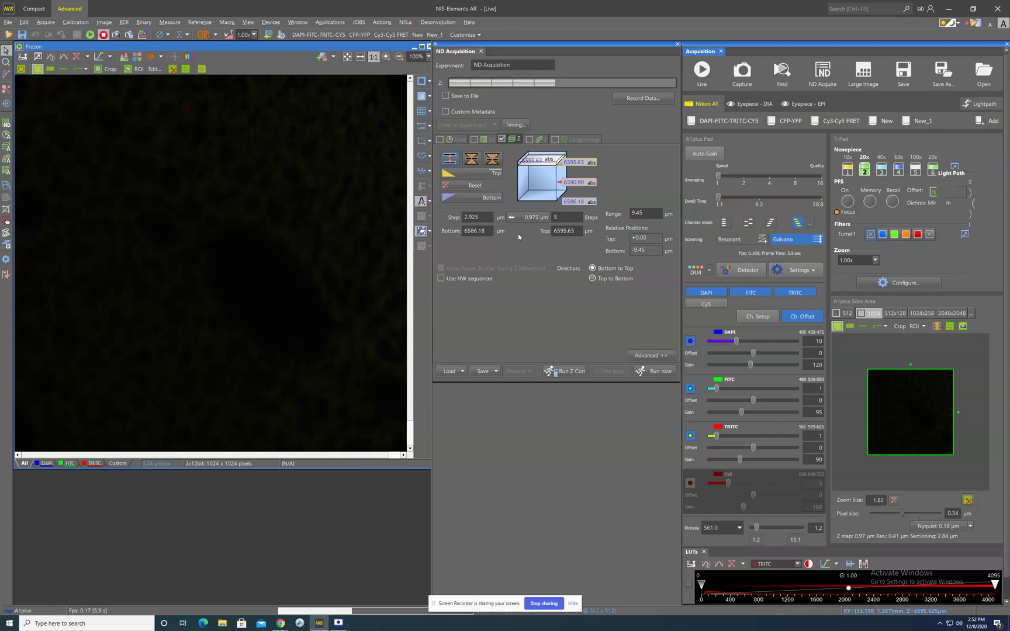
Step: Apply the suggested 0.975 µm Z step so the 9.45 µm range takes 11 steps
left_click(528, 219)
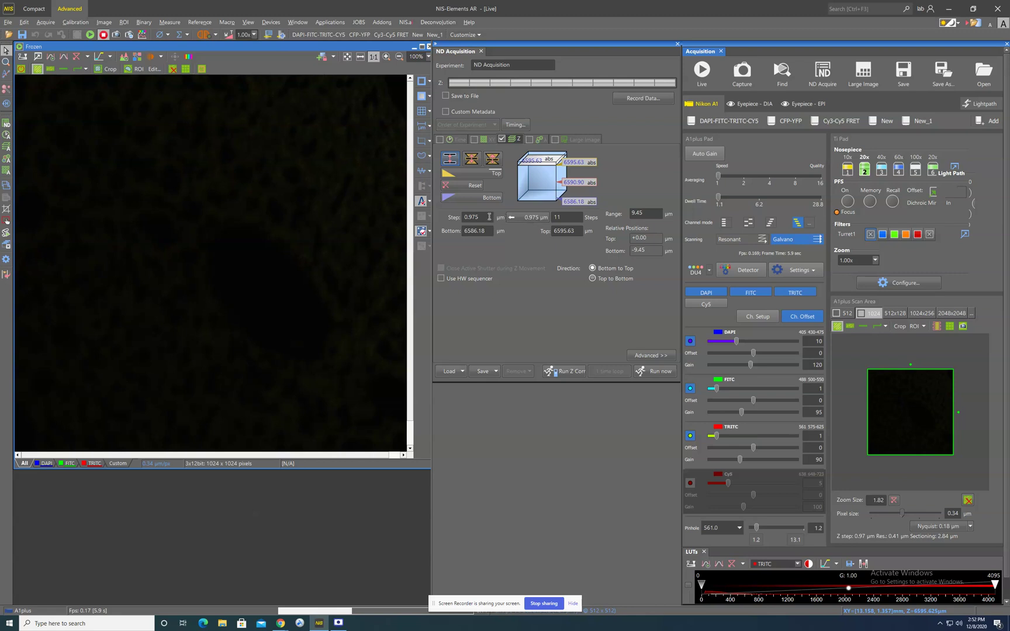
left_click_drag(480, 218, 458, 220)
left_click(485, 217)
left_click(562, 217)
Step: Select the Steps value to replace it with 5
double_click(571, 219)
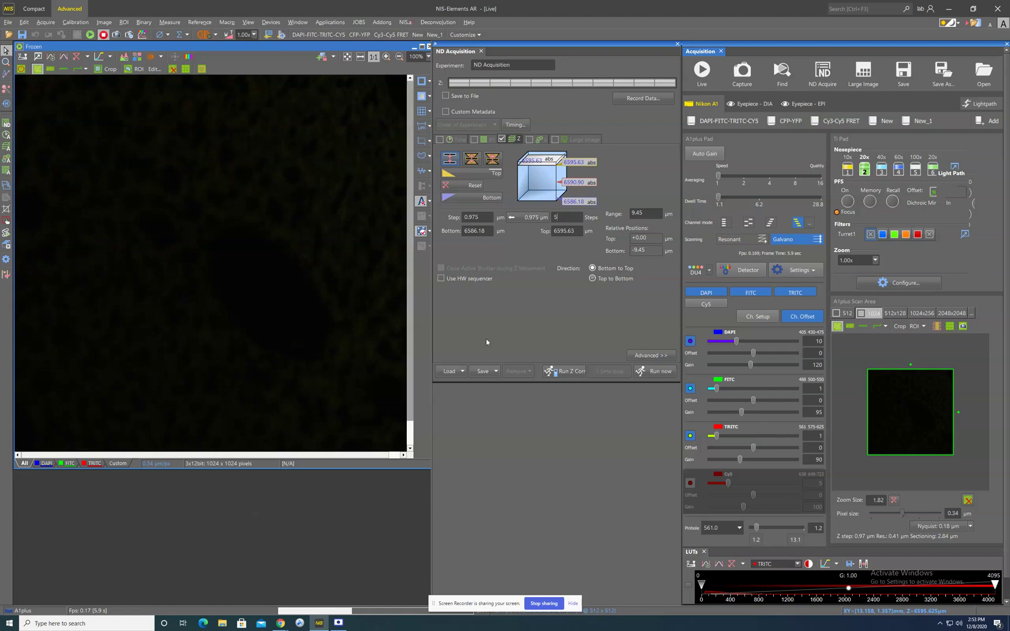
Step: Run the acquisition to capture the 5-plane DAPI, FITC and TRITC Z-stack
left_click(657, 372)
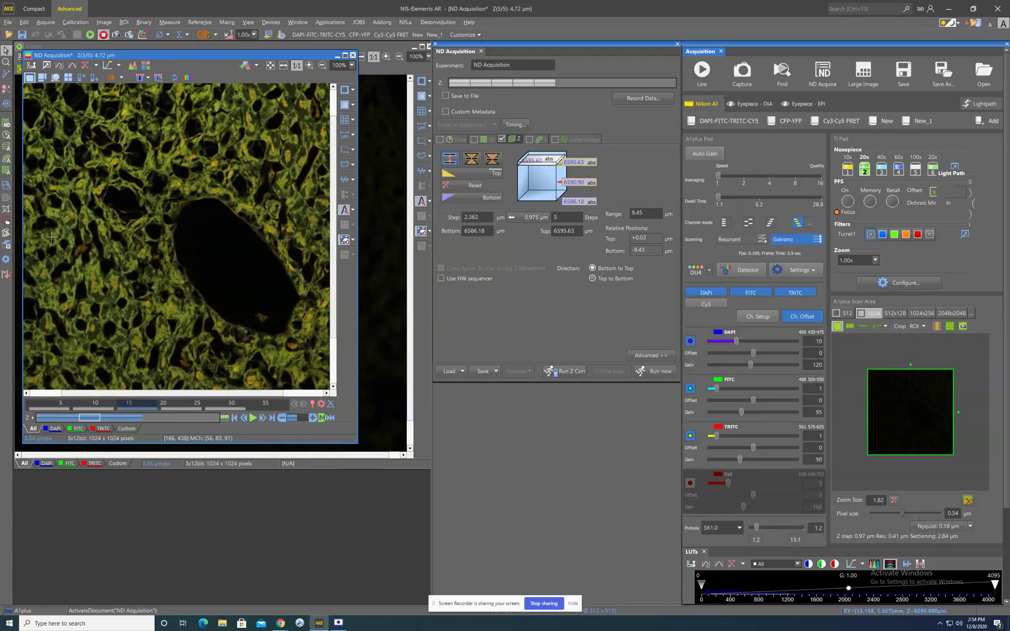
Step: Move the image window's Z slider to plane 2 of 5, the 2.36 µm slice
left_click(591, 139)
left_click(523, 141)
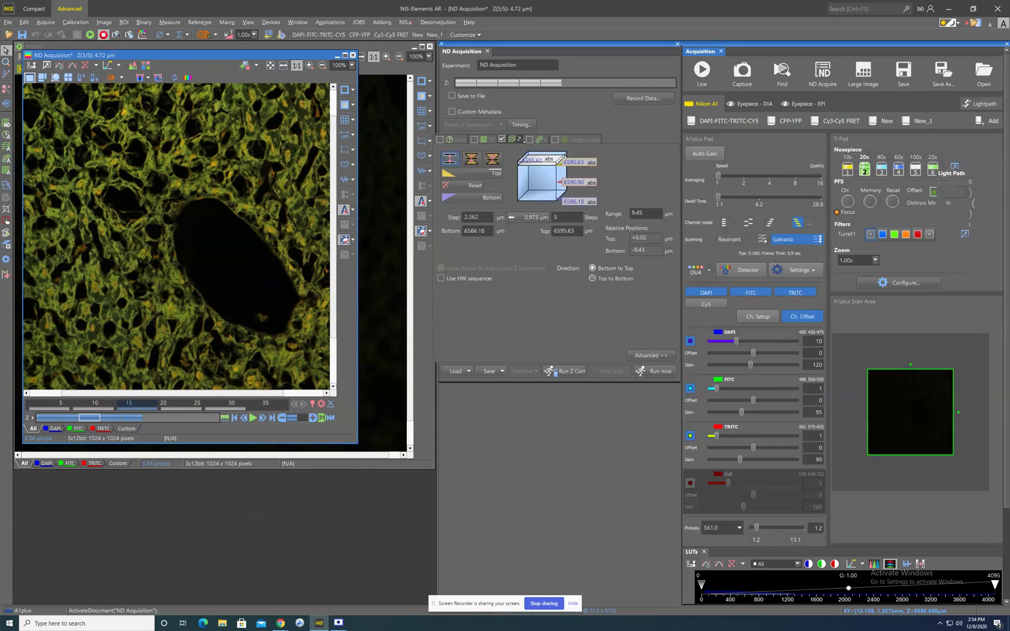
mouse_move(79, 418)
left_mouse_down()
mouse_move(59, 418)
mouse_move(125, 418)
mouse_move(69, 420)
left_mouse_up()
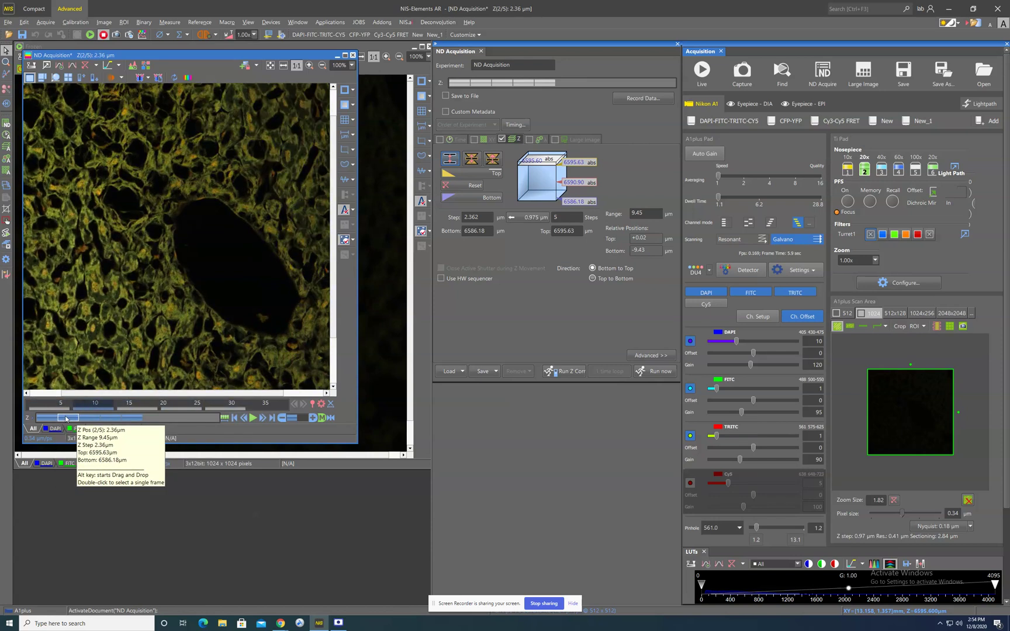